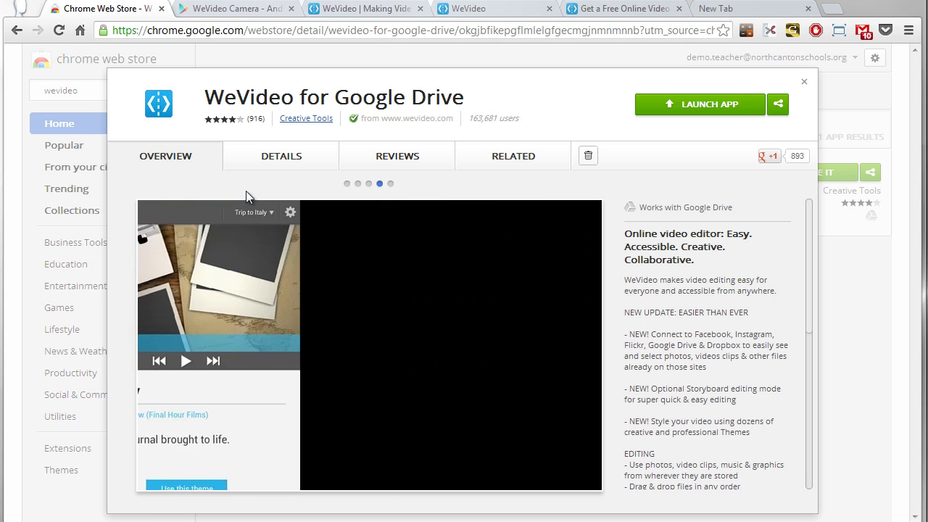
{"action": "left_click", "coordinate": [346, 185]}
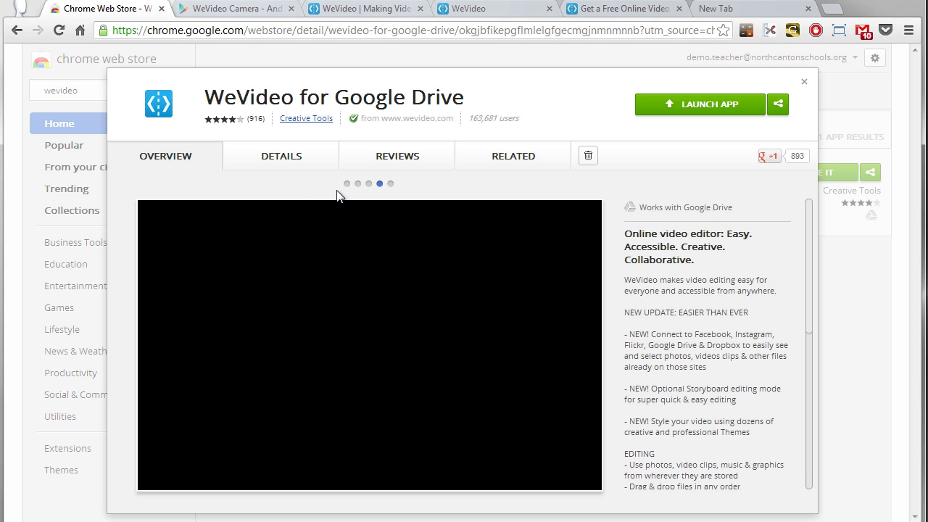
{"action": "left_click", "coordinate": [344, 184]}
- Launch WeVideo for Google Drive and create a new video in the existing Test 002 project
{"action": "left_click", "coordinate": [745, 11]}
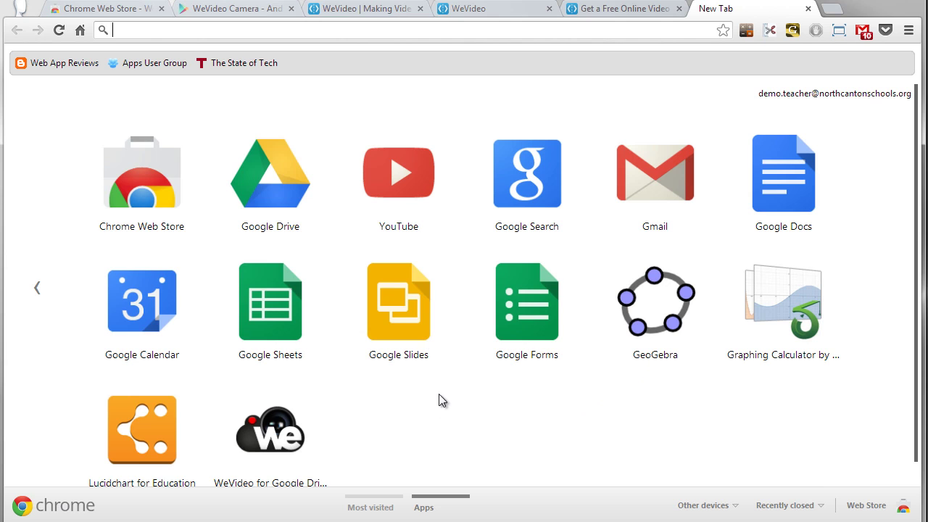
{"action": "left_click", "coordinate": [273, 433]}
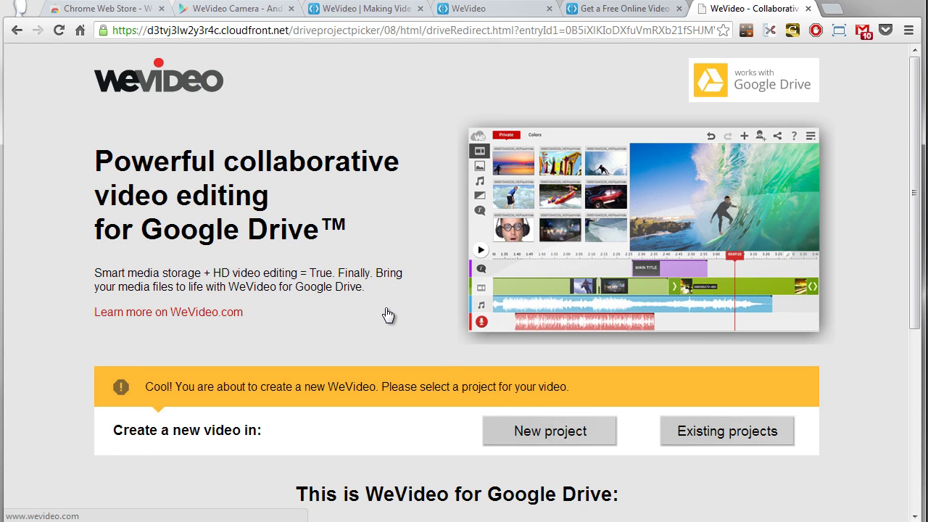
{"action": "scroll", "coordinate": [388, 315], "scroll_direction": "down", "scroll_amount": 2}
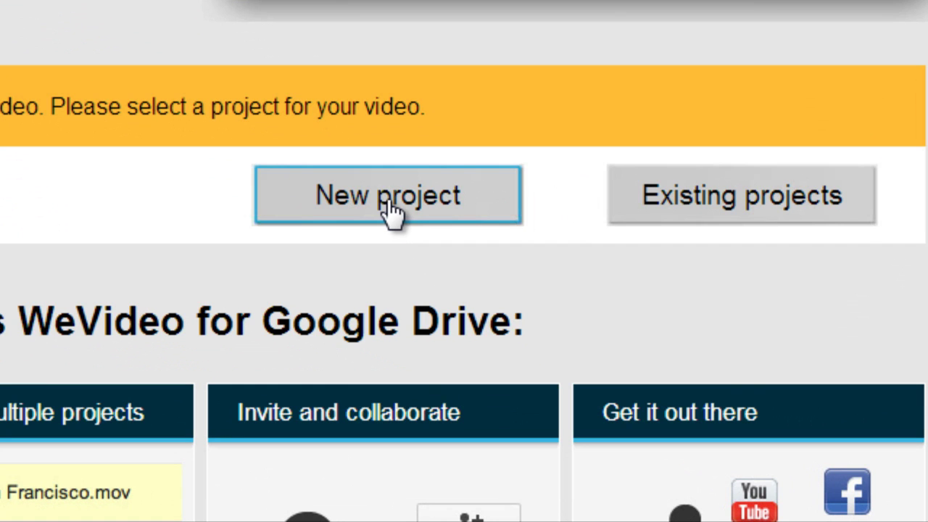
{"action": "left_click", "coordinate": [768, 214]}
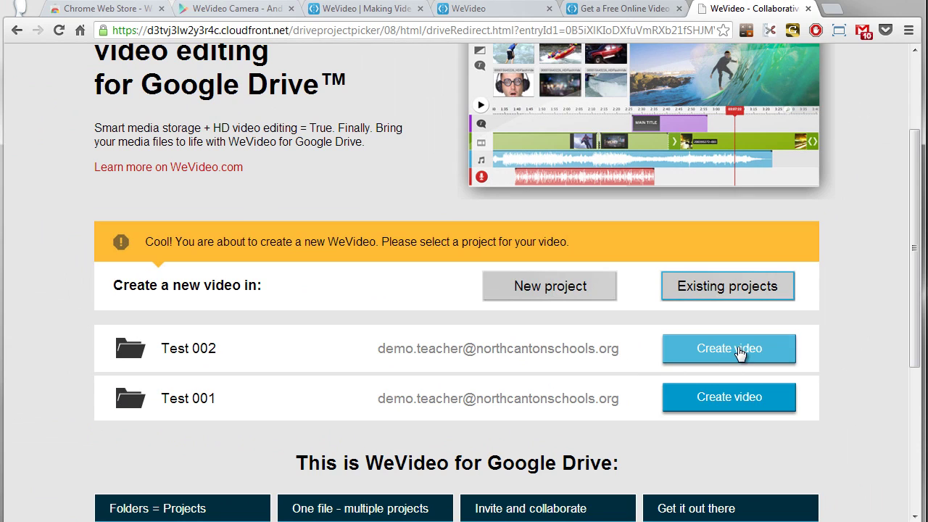
{"action": "left_click", "coordinate": [739, 353]}
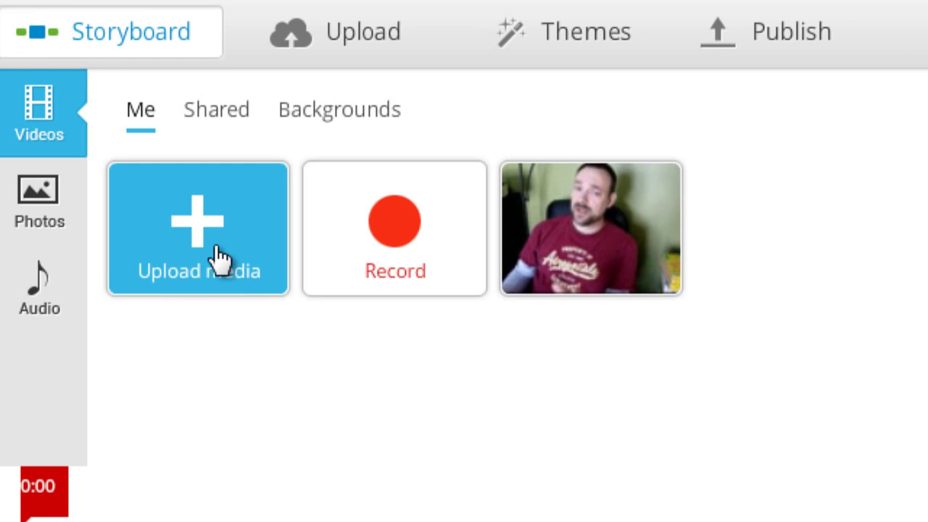
{"action": "left_click", "coordinate": [219, 257]}
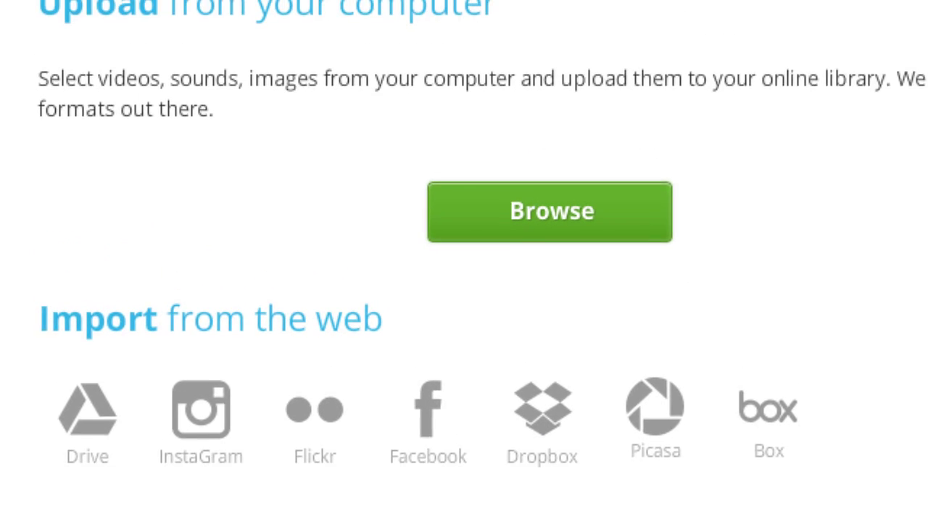
{"action": "left_click", "coordinate": [172, 48]}
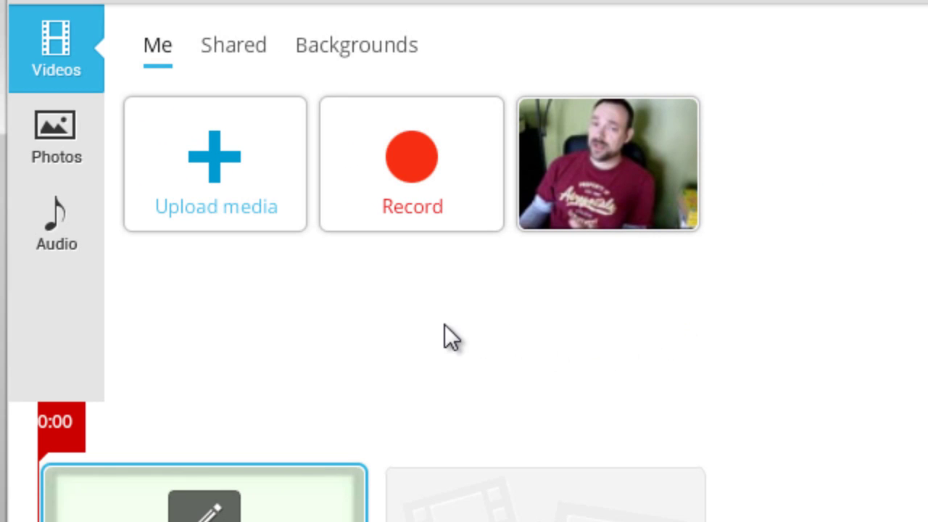
- Browse the Backgrounds clips, then the Action, Party, Drama and Atmosphere audio categories
{"action": "left_click", "coordinate": [352, 48]}
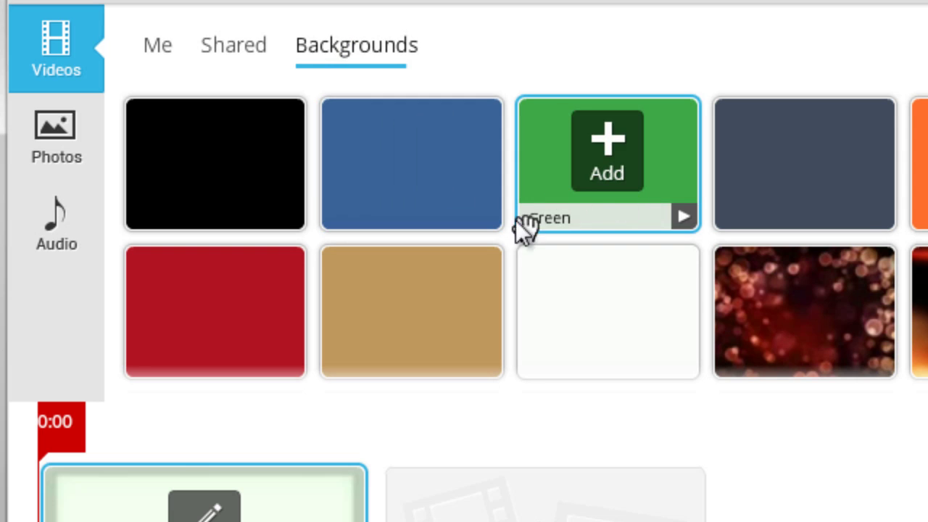
{"action": "scroll", "coordinate": [518, 224], "scroll_direction": "down", "scroll_amount": 5}
{"action": "scroll", "coordinate": [565, 268], "scroll_direction": "down", "scroll_amount": 2}
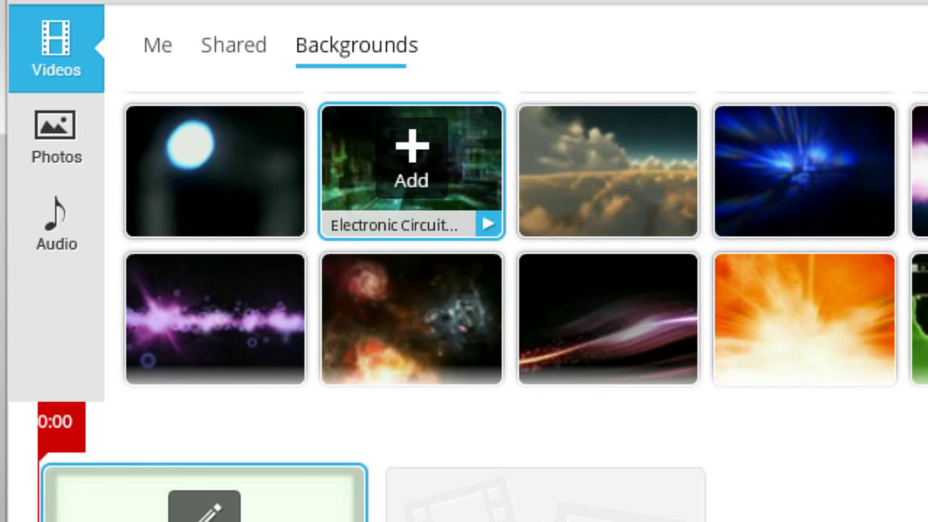
{"action": "left_click", "coordinate": [41, 224]}
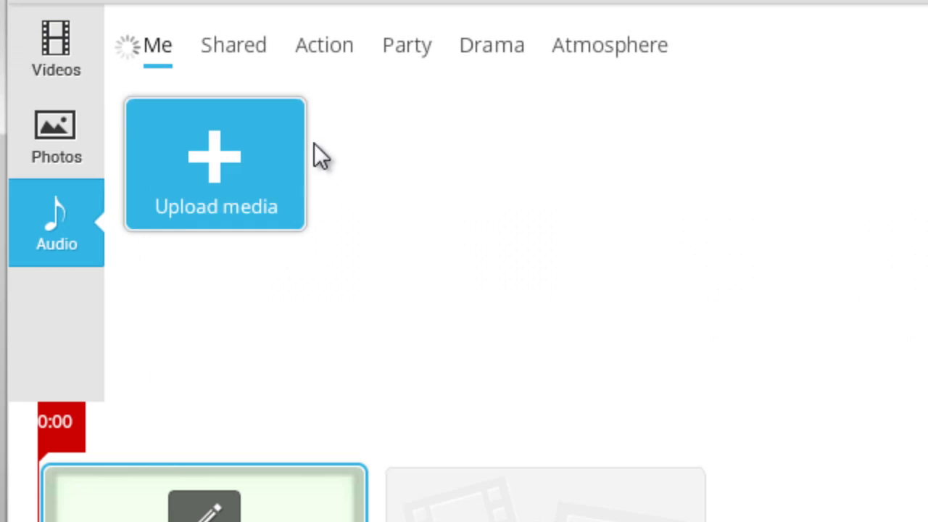
{"action": "left_click", "coordinate": [325, 64]}
{"action": "left_click", "coordinate": [414, 60]}
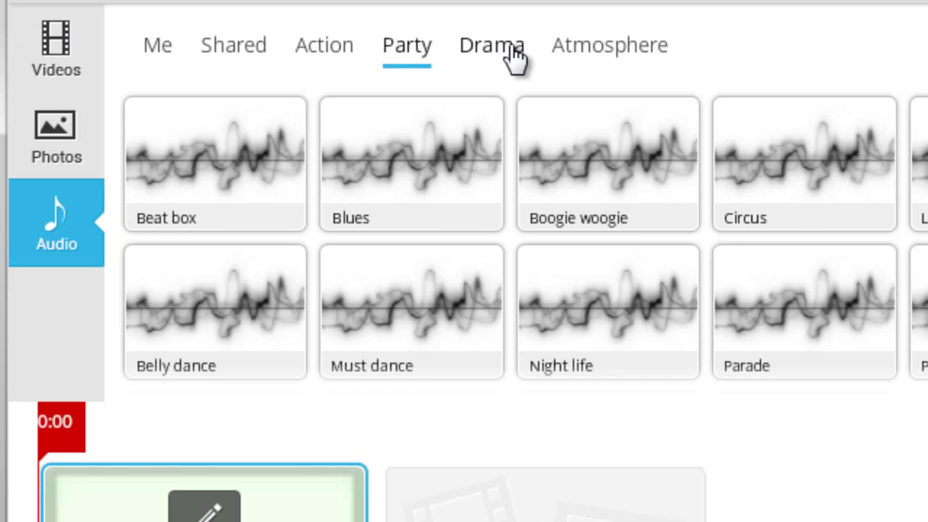
{"action": "left_click", "coordinate": [516, 58]}
{"action": "left_click", "coordinate": [583, 48]}
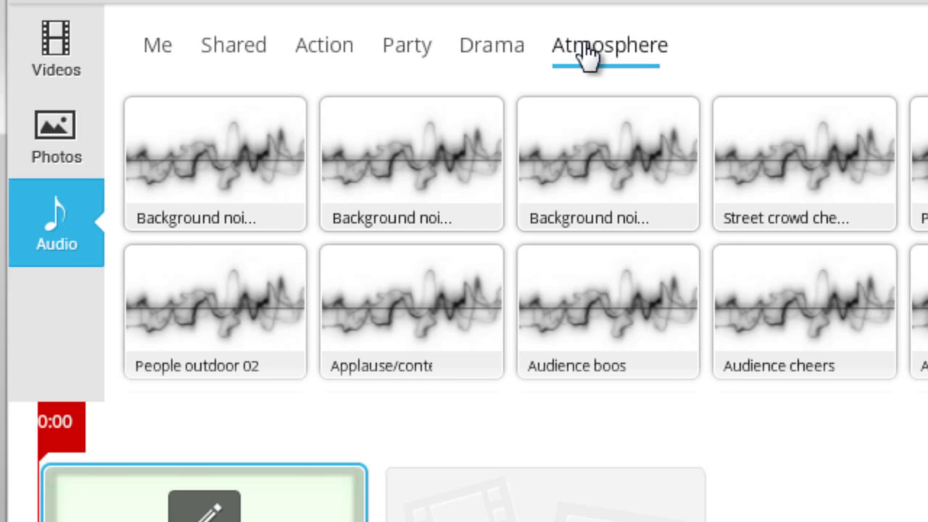
{"action": "left_click", "coordinate": [168, 67]}
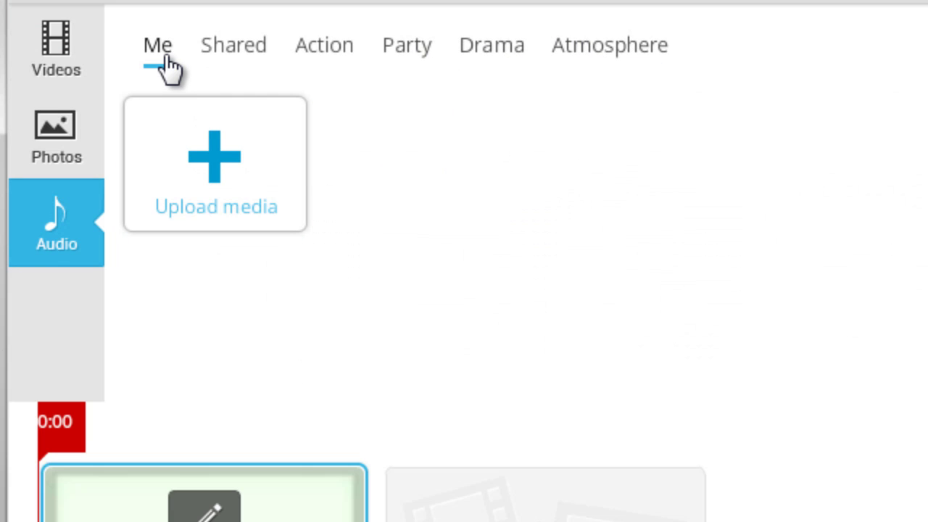
- Return to the video library and look through your own and shared videos
{"action": "left_click", "coordinate": [64, 46]}
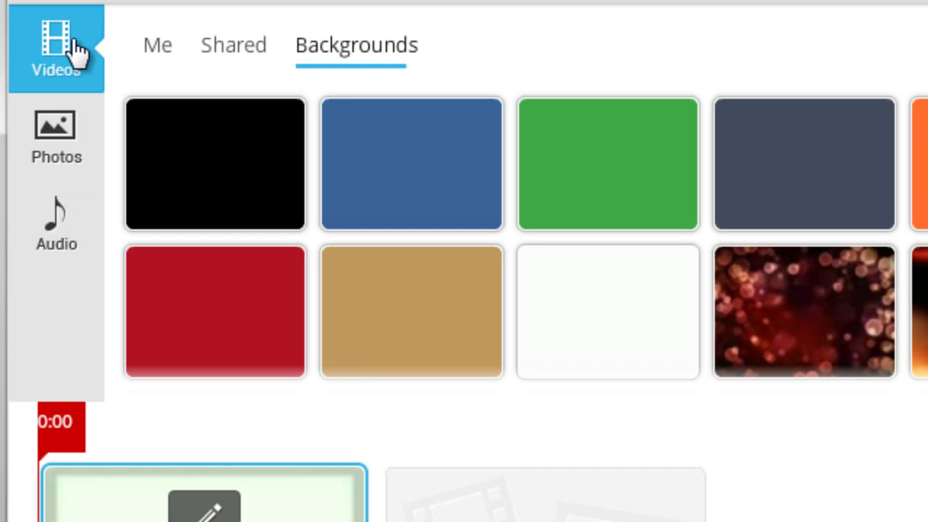
{"action": "left_click", "coordinate": [159, 51]}
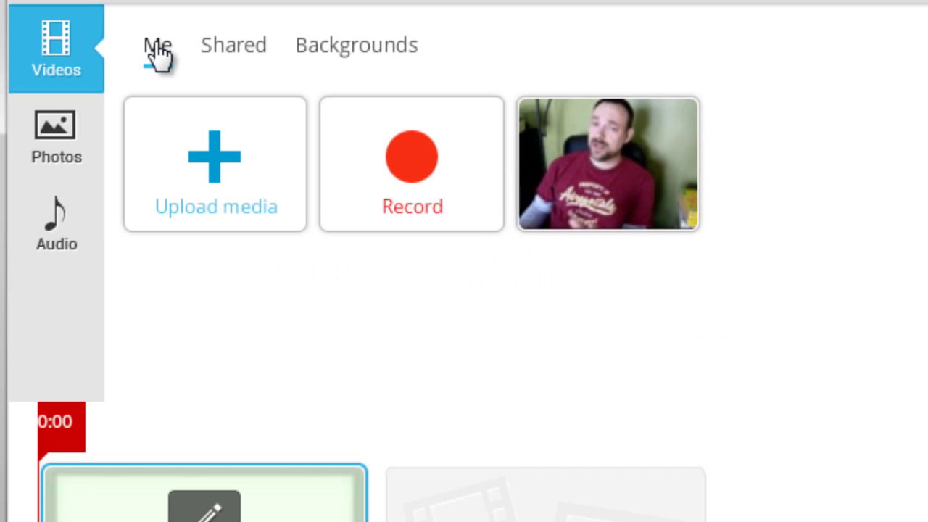
{"action": "left_click", "coordinate": [236, 51]}
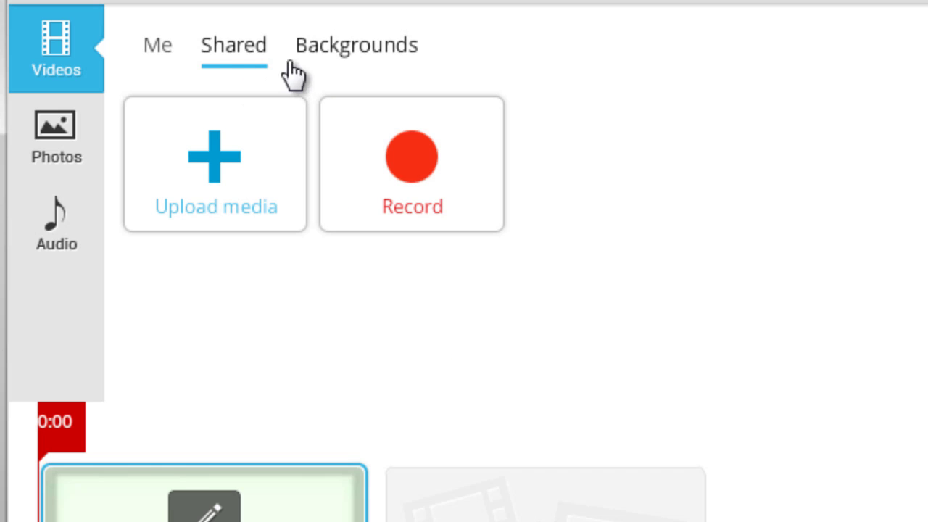
{"action": "left_click", "coordinate": [173, 59]}
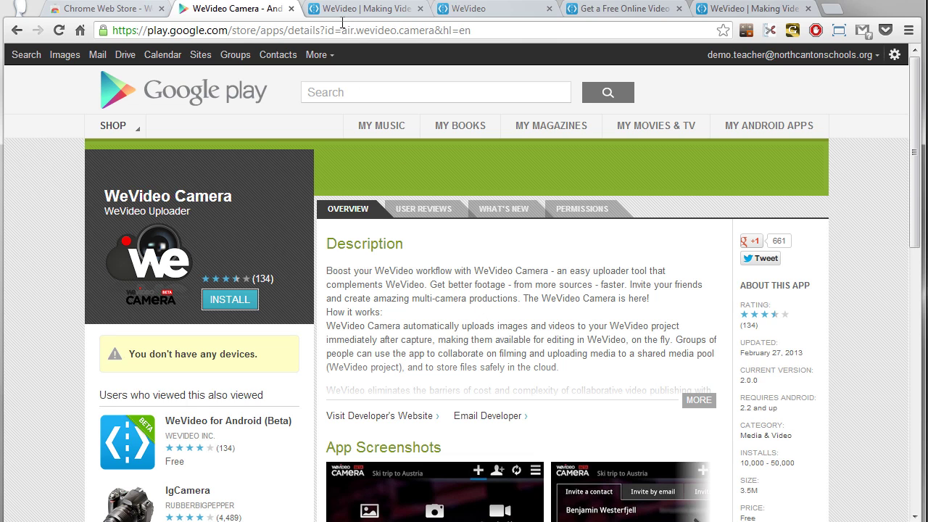
- Return from Google Play to the WeVideo editor tab showing the storyboard with clip 00112 MTS
{"action": "left_click", "coordinate": [362, 9]}
{"action": "left_click", "coordinate": [471, 8]}
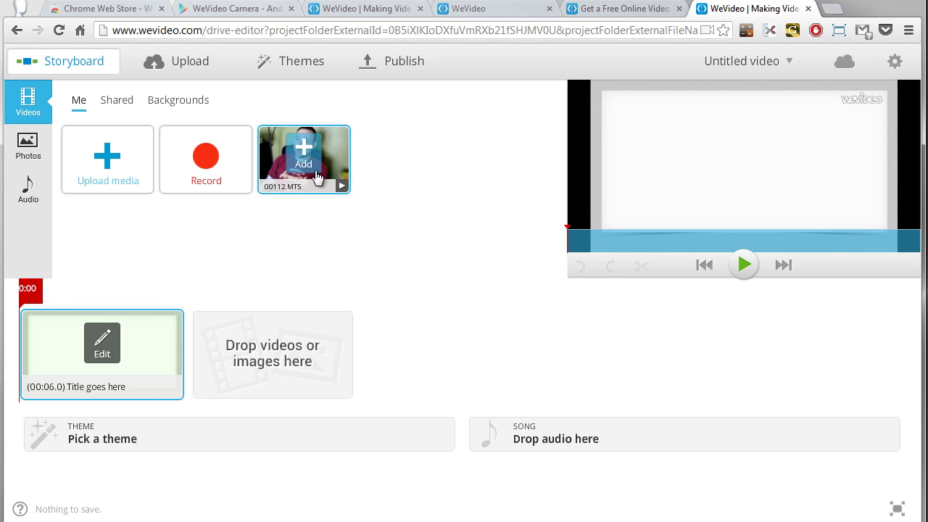
{"action": "left_click", "coordinate": [27, 144]}
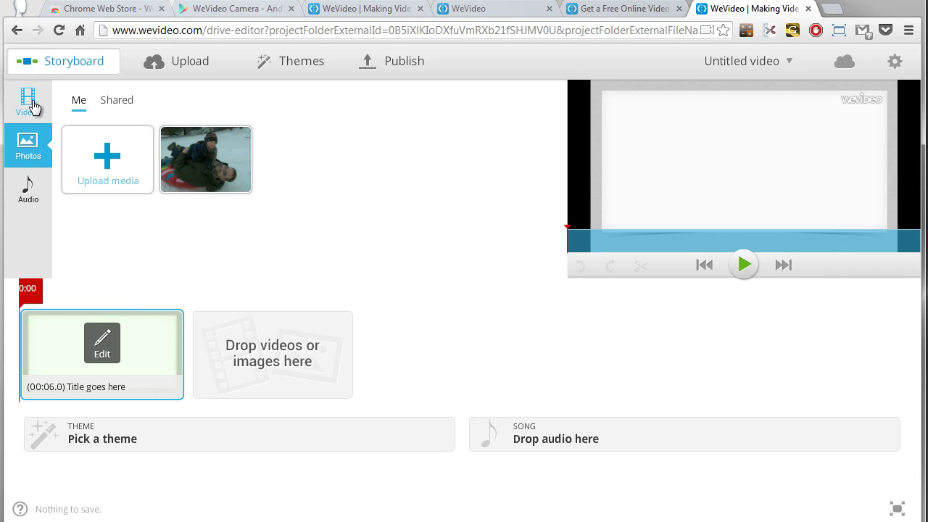
{"action": "left_click", "coordinate": [29, 106]}
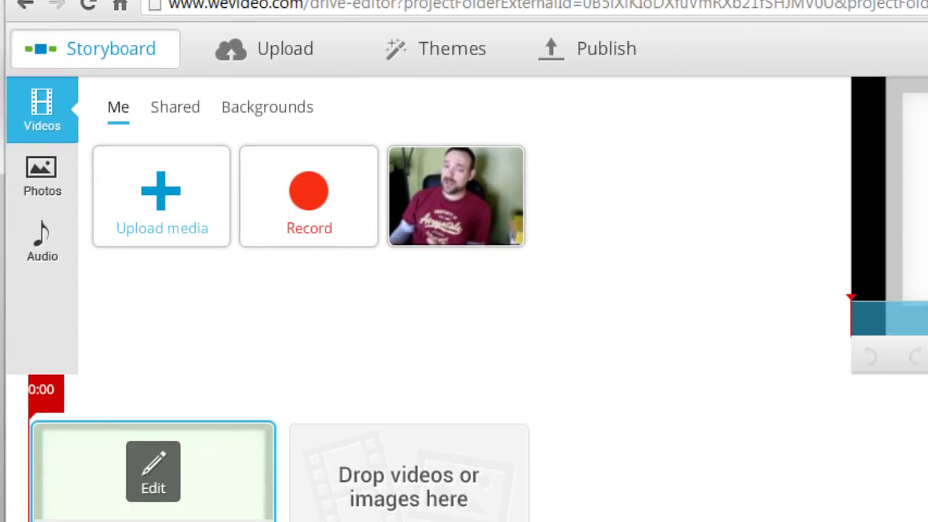
- Add clip 00112.MTS and then the Snow 2009 019.jpg photo after the title in the storyboard
{"action": "mouse_move", "coordinate": [605, 245]}
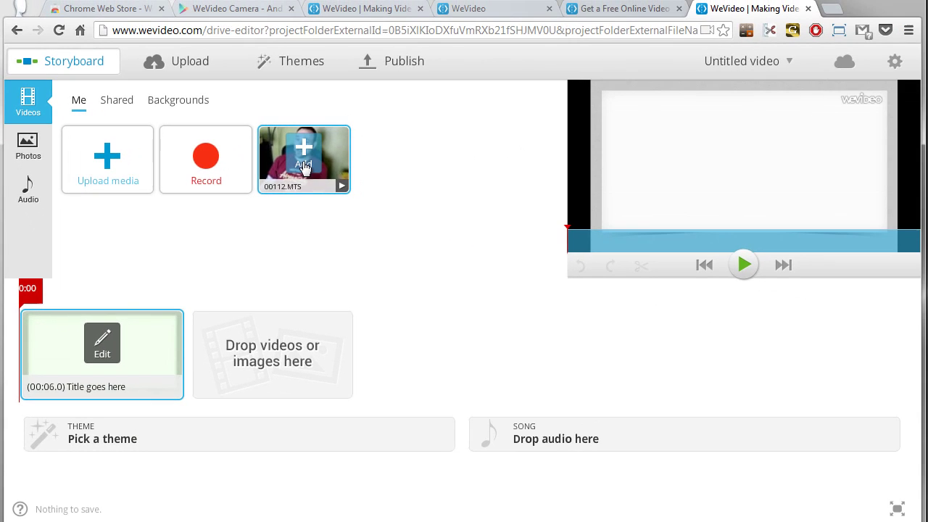
{"action": "left_click_drag", "start_coordinate": [303, 166], "coordinate": [261, 370]}
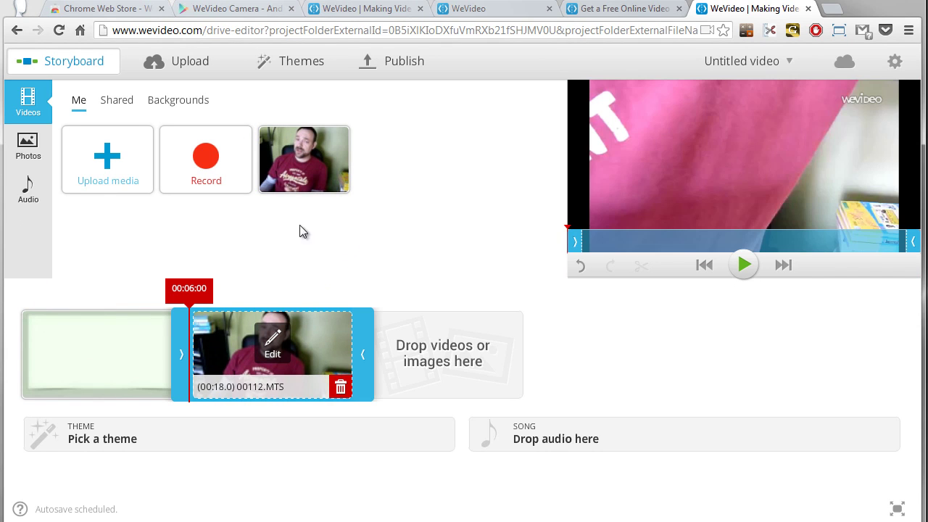
{"action": "left_click", "coordinate": [26, 154]}
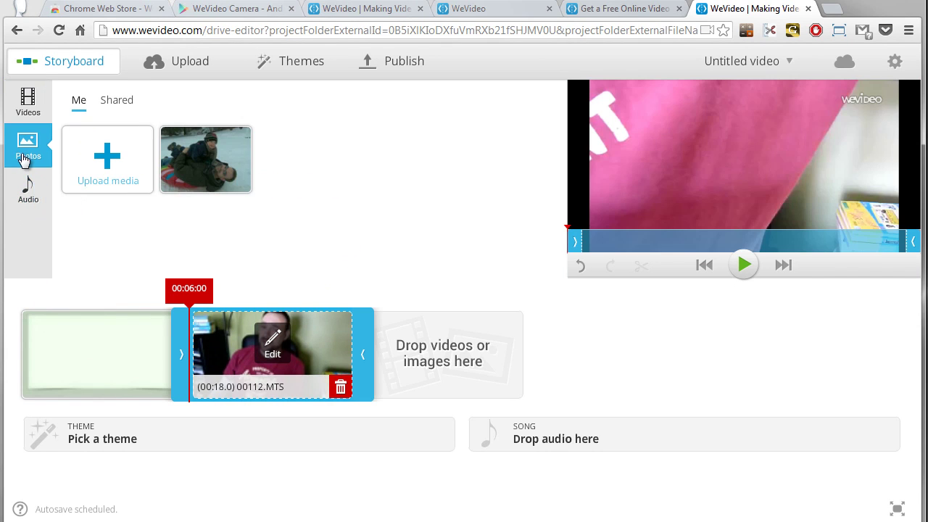
{"action": "left_click_drag", "start_coordinate": [207, 166], "coordinate": [457, 366]}
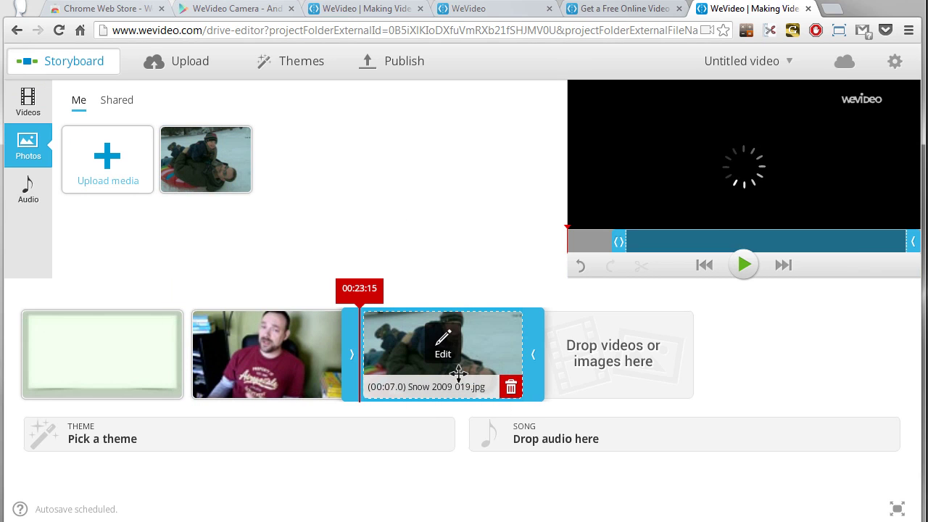
- Set the Action track Cool dude as the video's song
{"action": "left_click", "coordinate": [22, 195]}
{"action": "left_click", "coordinate": [152, 103]}
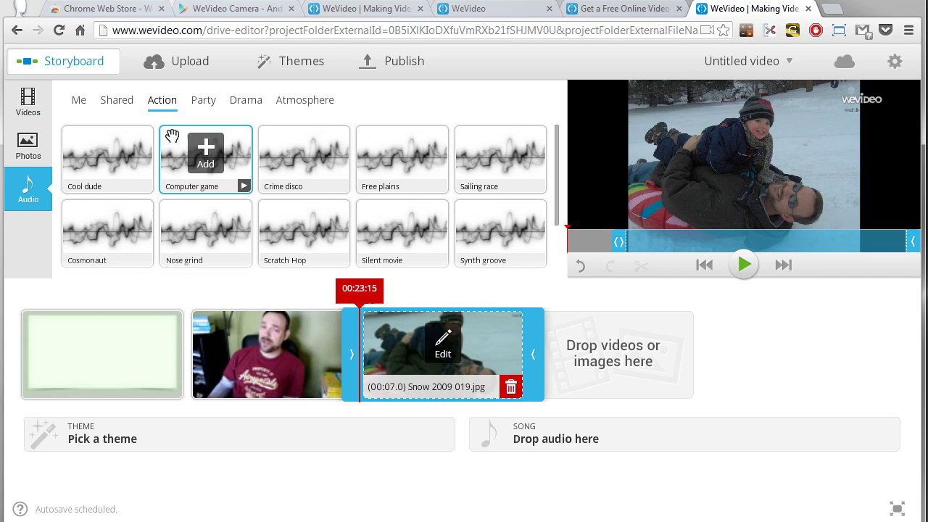
{"action": "left_click_drag", "start_coordinate": [85, 158], "coordinate": [527, 441]}
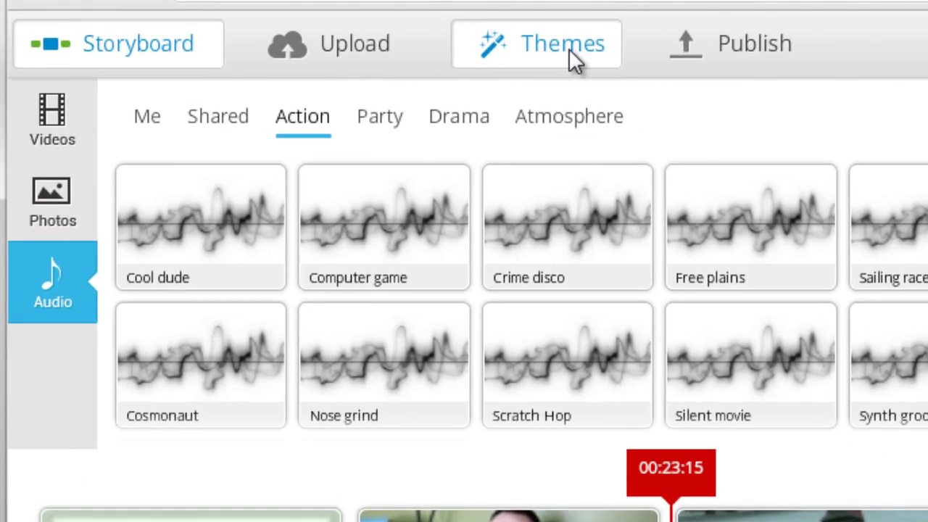
{"action": "left_click", "coordinate": [569, 52]}
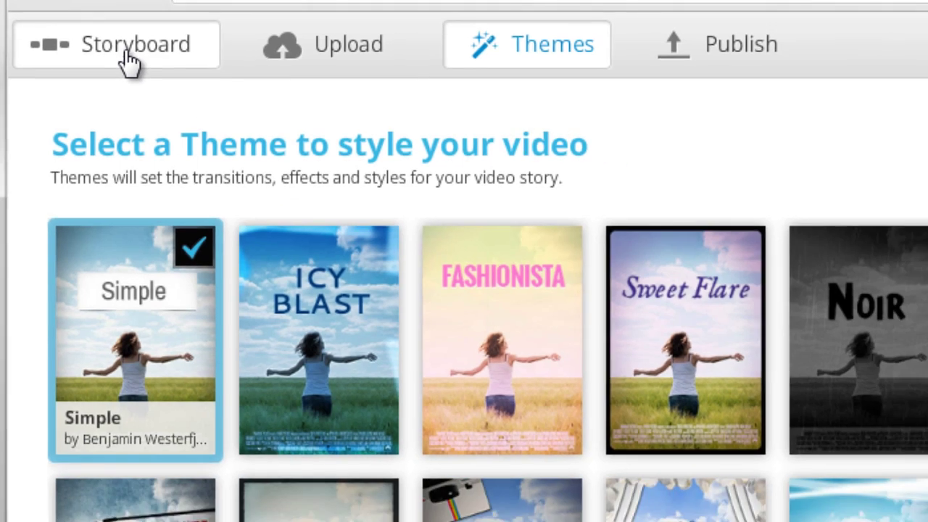
{"action": "left_click", "coordinate": [129, 62]}
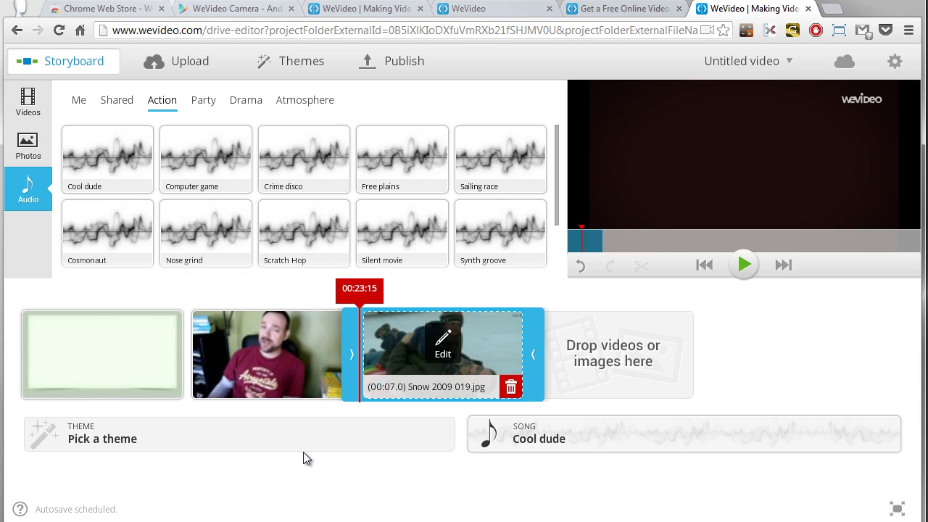
{"action": "mouse_move", "coordinate": [306, 451]}
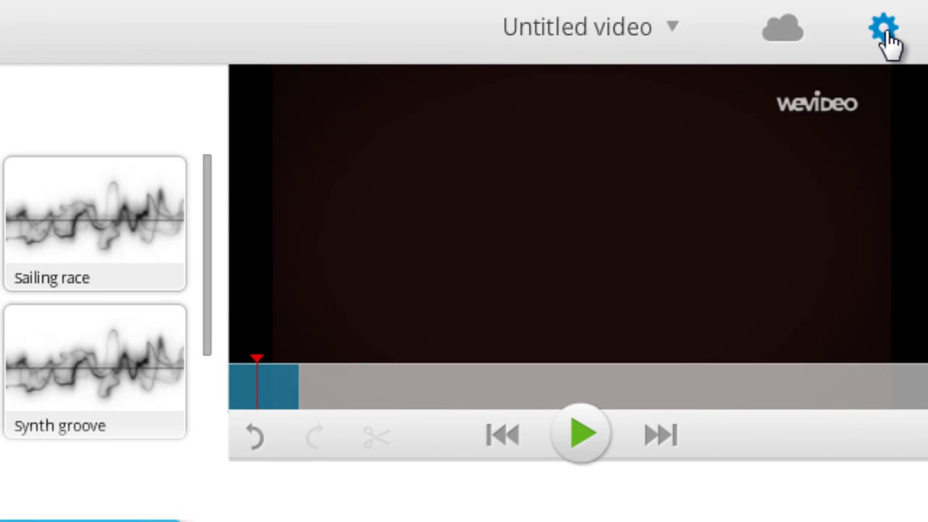
- Change the editing mode from Storyboard to Timeline in Account settings
{"action": "left_click", "coordinate": [885, 32]}
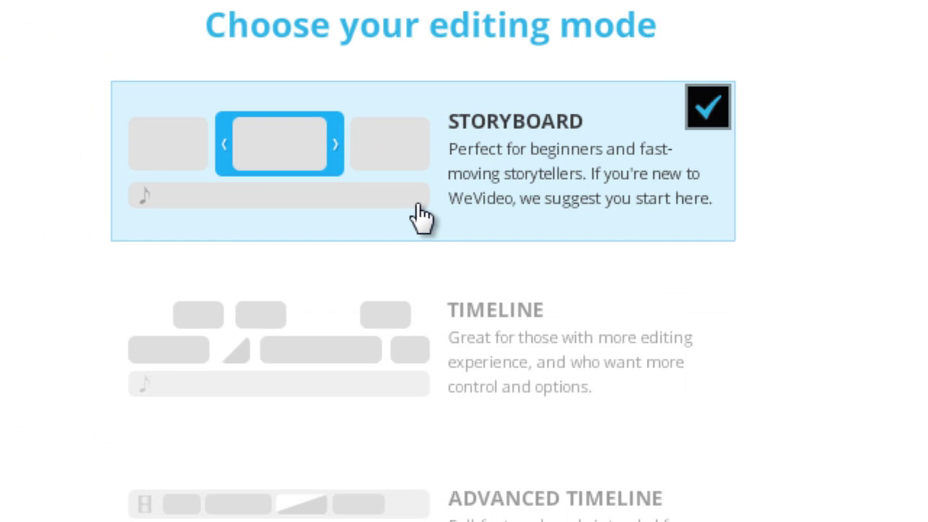
{"action": "left_click", "coordinate": [414, 355]}
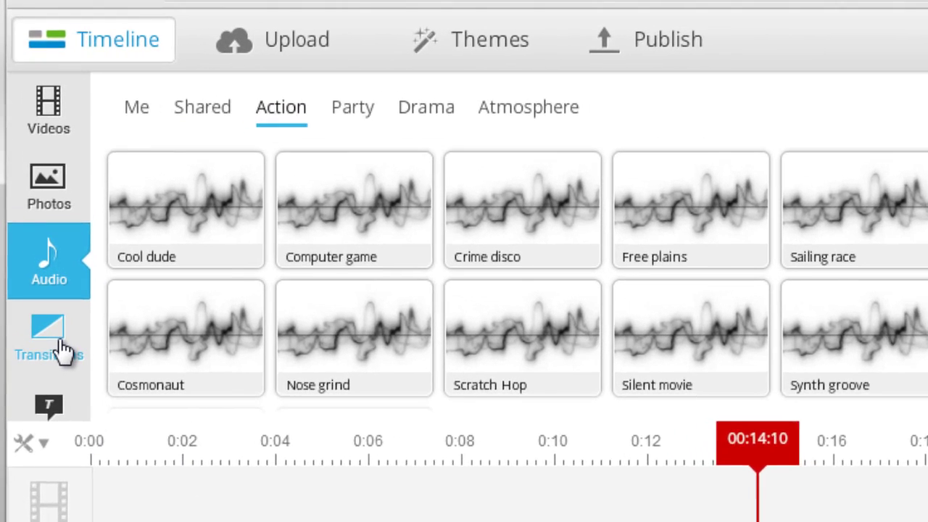
- Browse the Standard, Patterns and Effects transitions
{"action": "left_click", "coordinate": [63, 347]}
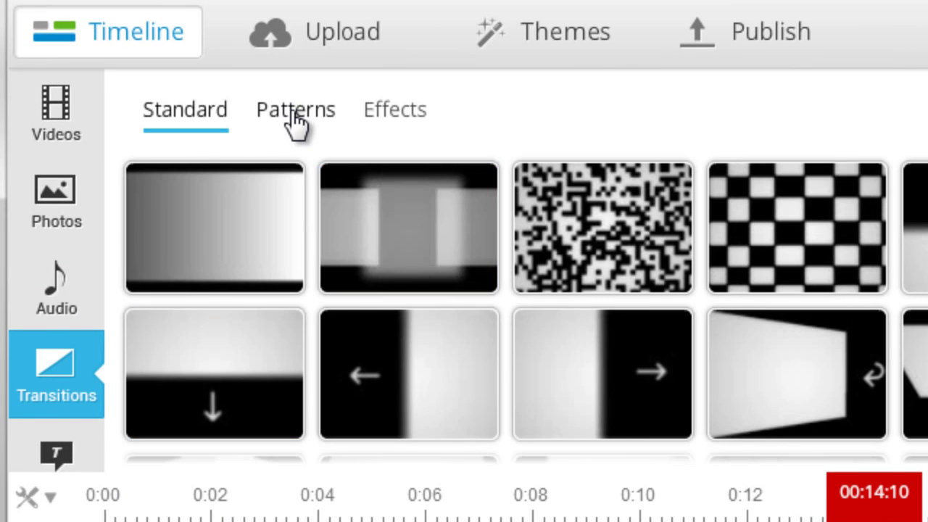
{"action": "left_click", "coordinate": [296, 116]}
{"action": "left_click", "coordinate": [395, 116]}
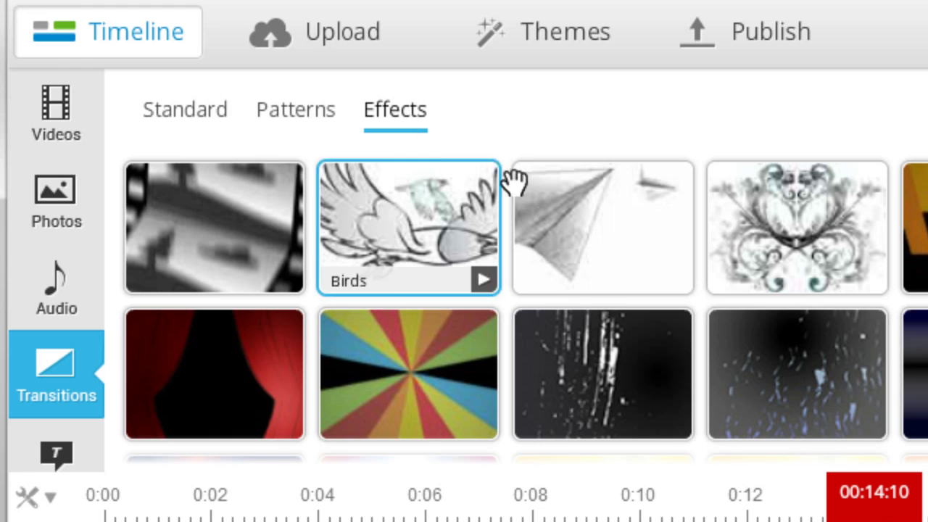
- Look through the Frames, Animations and Effects graphics, ending on the Text captions
{"action": "left_click", "coordinate": [57, 453]}
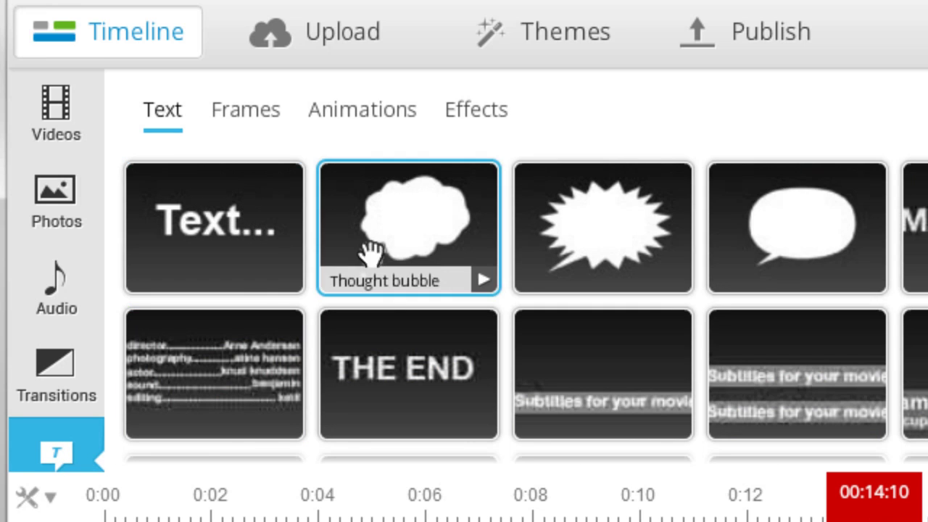
{"action": "scroll", "coordinate": [762, 297], "scroll_direction": "down", "scroll_amount": 4}
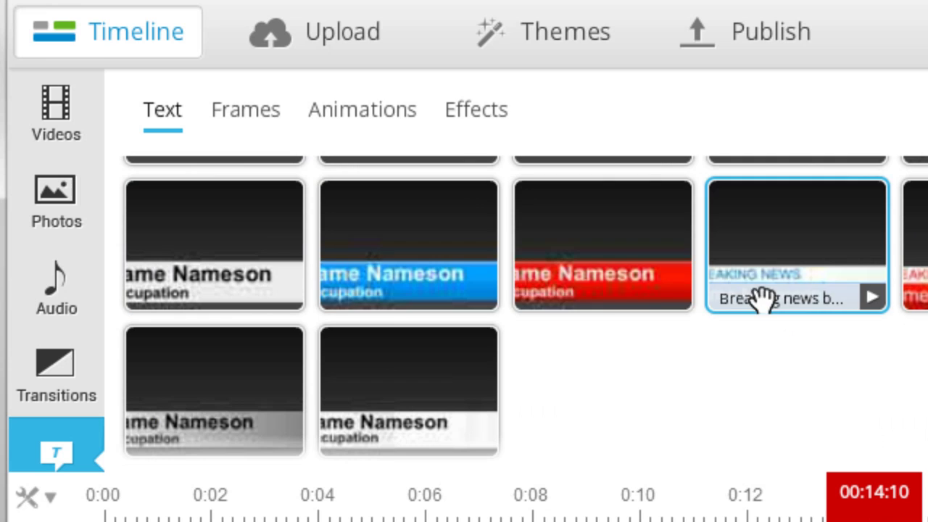
{"action": "left_click", "coordinate": [256, 122]}
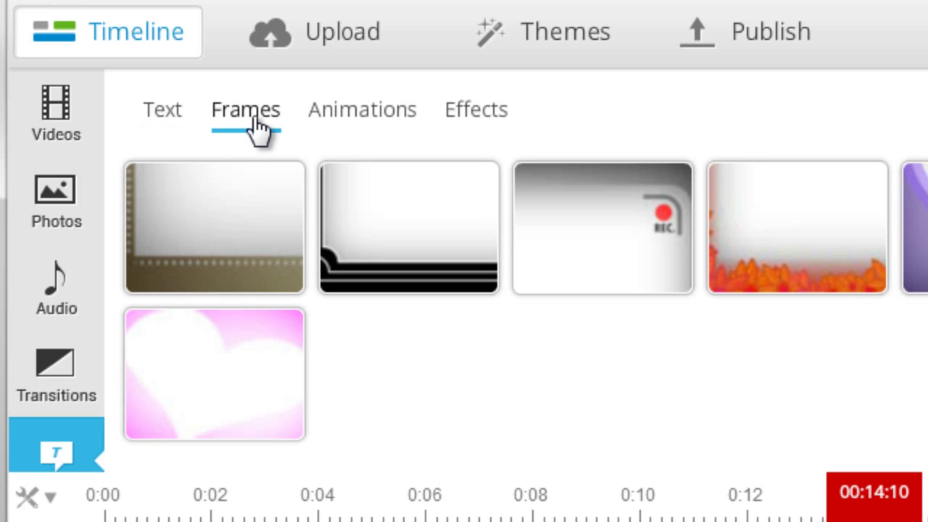
{"action": "left_click", "coordinate": [336, 119]}
{"action": "left_click", "coordinate": [472, 134]}
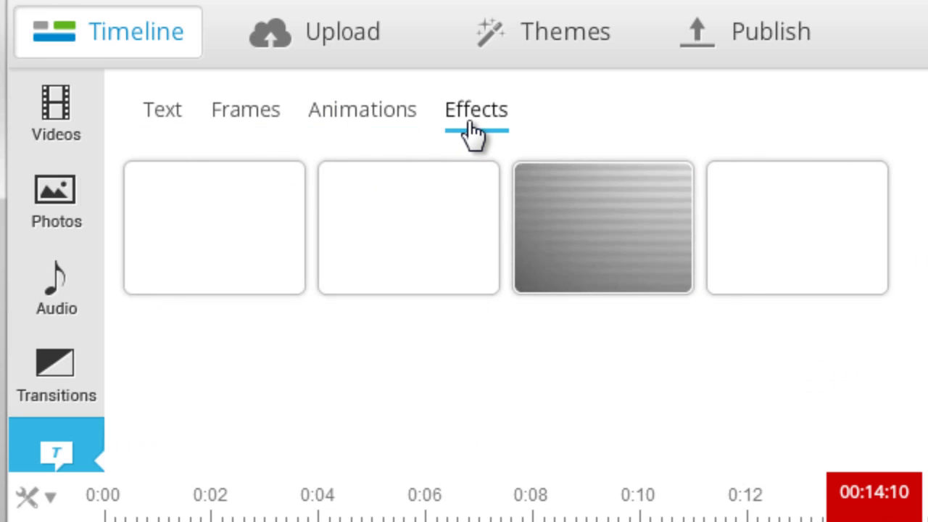
{"action": "left_click", "coordinate": [159, 120]}
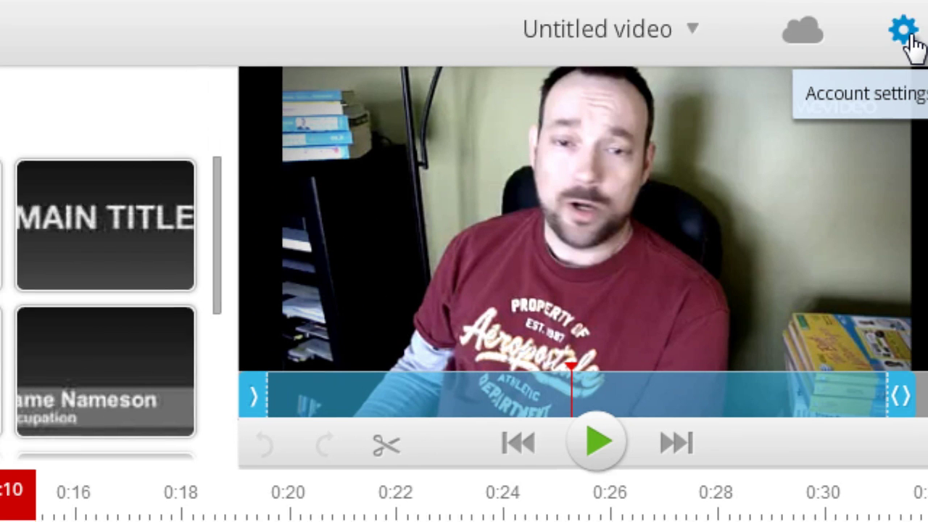
- Apply the Advanced Timeline editing mode and show the timeline track tools menu
{"action": "left_click", "coordinate": [879, 40]}
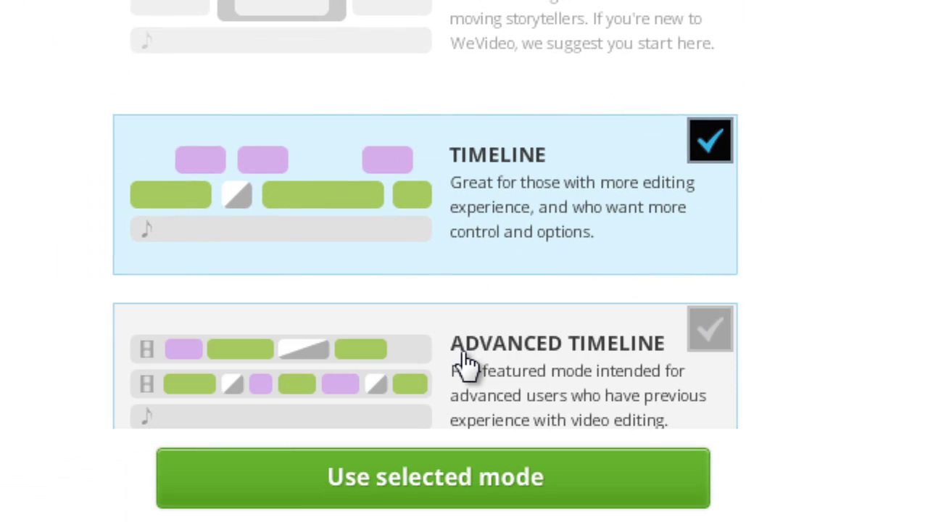
{"action": "left_click", "coordinate": [466, 365]}
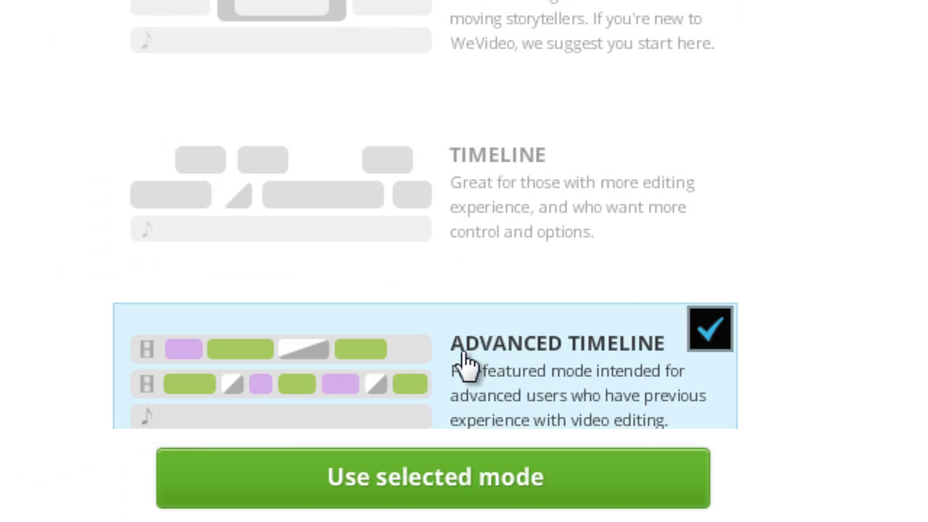
{"action": "left_click", "coordinate": [489, 478]}
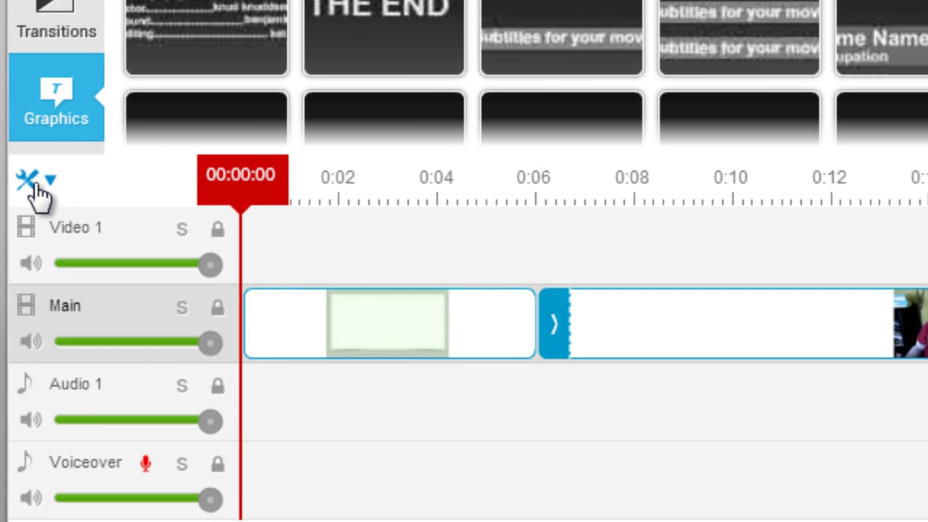
{"action": "left_click", "coordinate": [32, 184]}
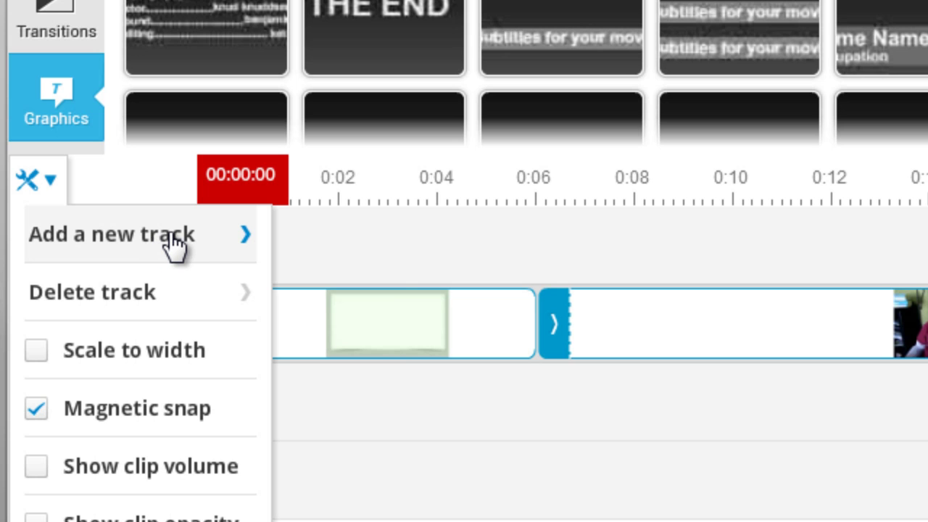
- Switch to the Test Video 001 project and try moving the Cool dude music clip
{"action": "left_click", "coordinate": [492, 257]}
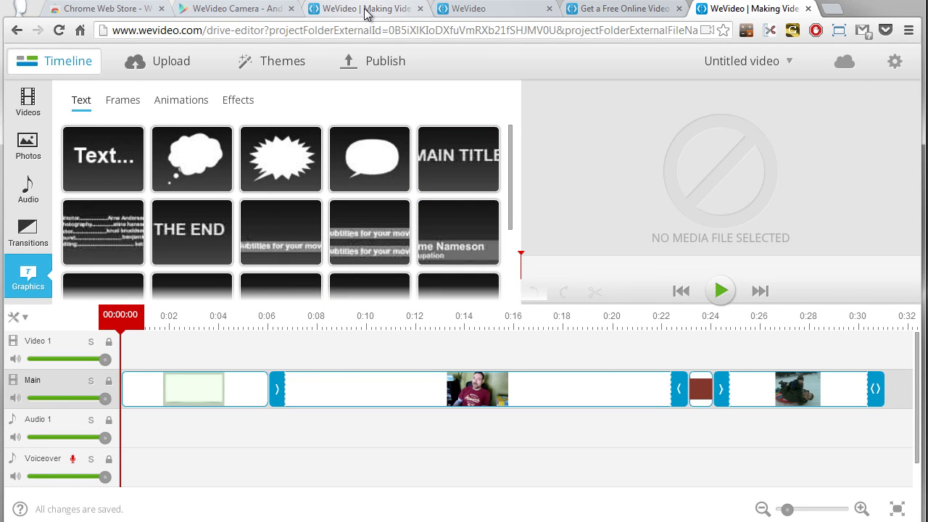
{"action": "left_click", "coordinate": [367, 15]}
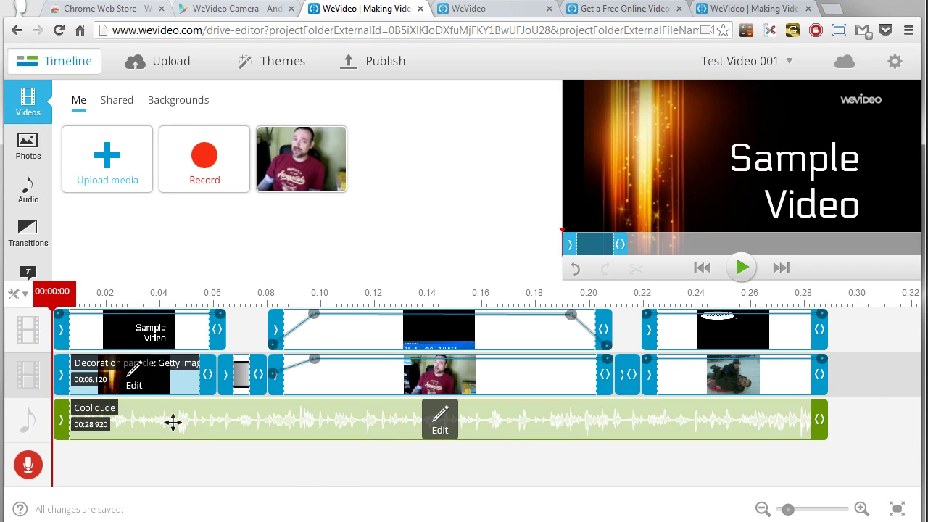
{"action": "left_click_drag", "start_coordinate": [170, 421], "coordinate": [127, 302]}
- Preview the timeline at 0:02, 0:07, 0:21, 0:14 and the Awesome! bubble at 0:25
{"action": "left_click", "coordinate": [116, 362]}
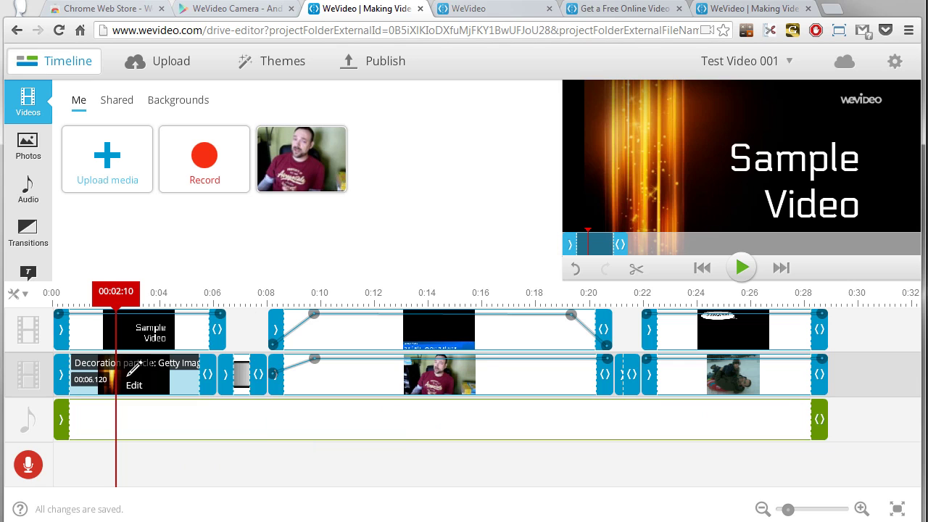
{"action": "left_click", "coordinate": [246, 308]}
{"action": "left_click", "coordinate": [629, 306]}
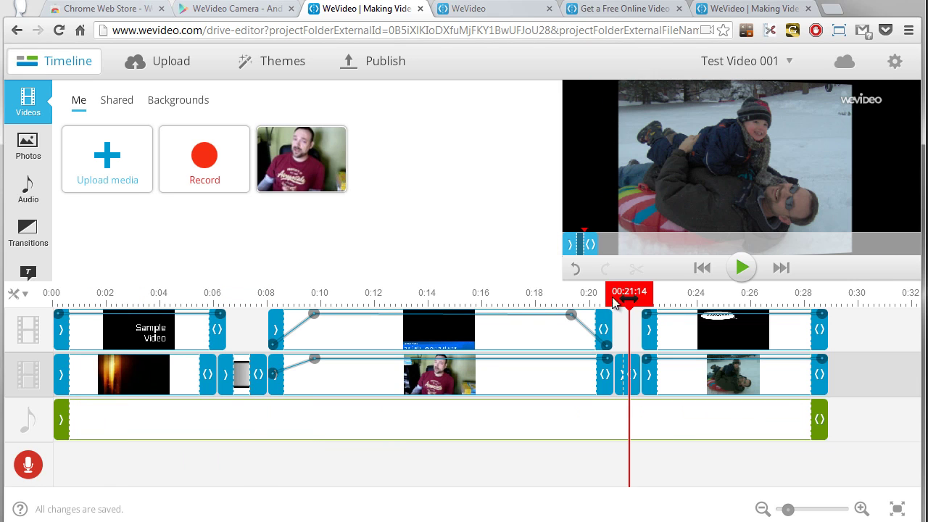
{"action": "left_click", "coordinate": [433, 295]}
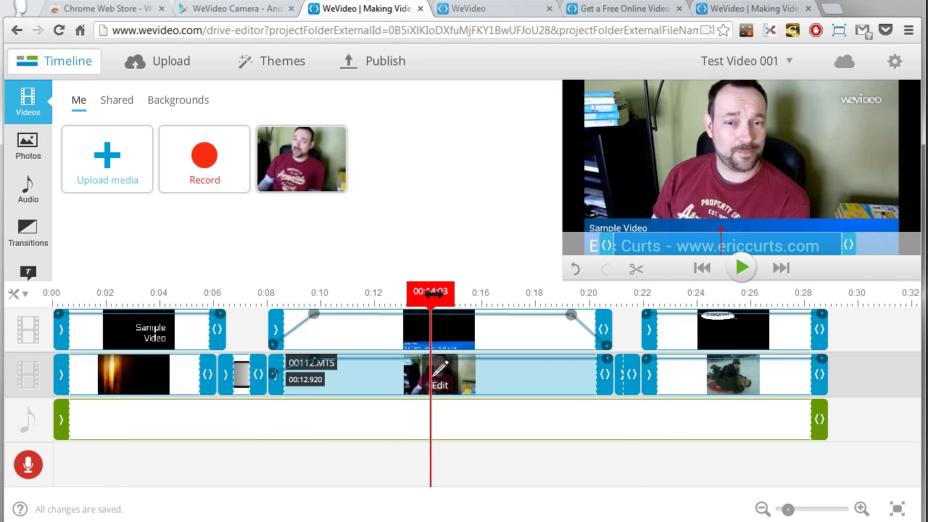
{"action": "mouse_move", "coordinate": [678, 313]}
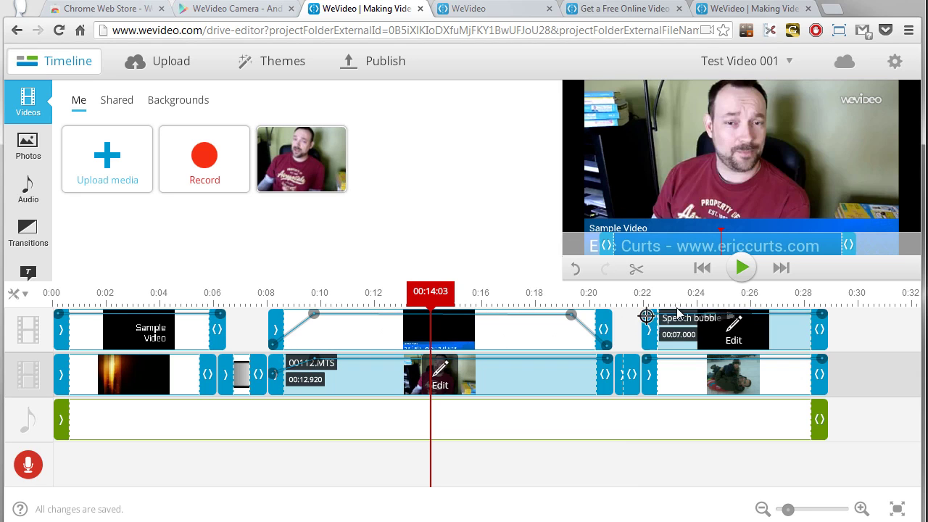
{"action": "left_click", "coordinate": [738, 304]}
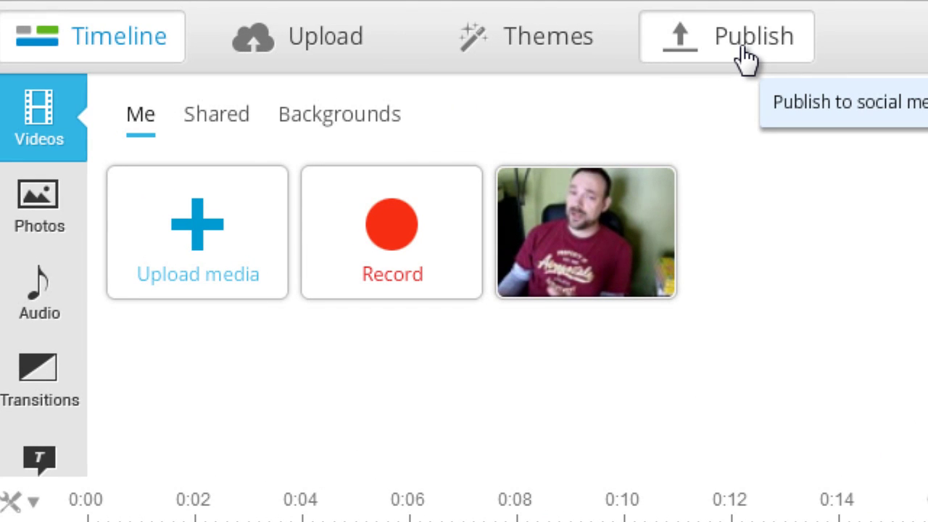
- Open the Publish page for Test Video 001 and expand the Publish to destinations list
{"action": "left_click", "coordinate": [744, 58]}
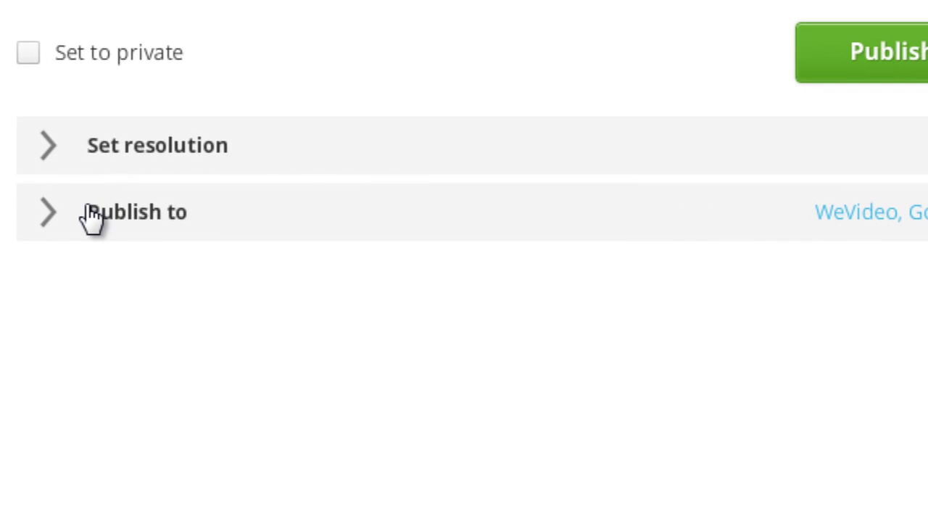
{"action": "left_click", "coordinate": [92, 216]}
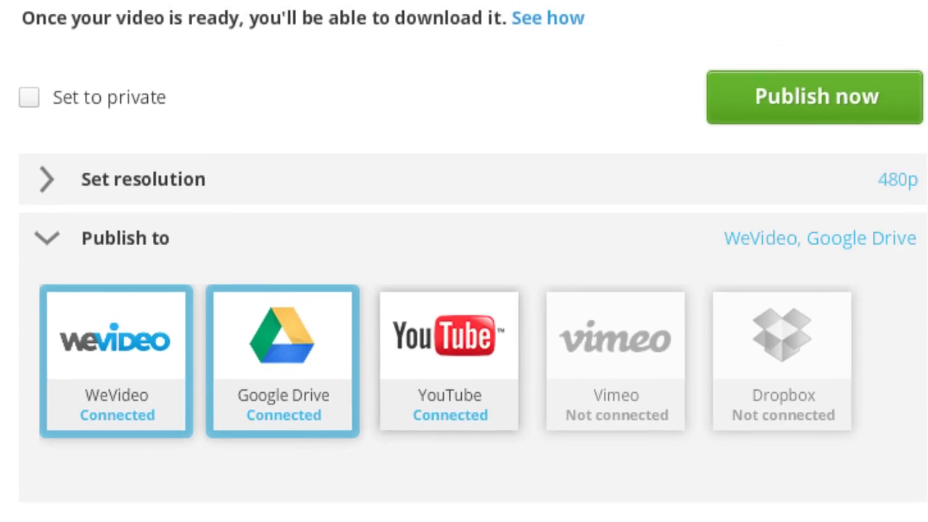
- Check which outside accounts are connected on the WeVideo Account page
{"action": "left_click", "coordinate": [507, 9]}
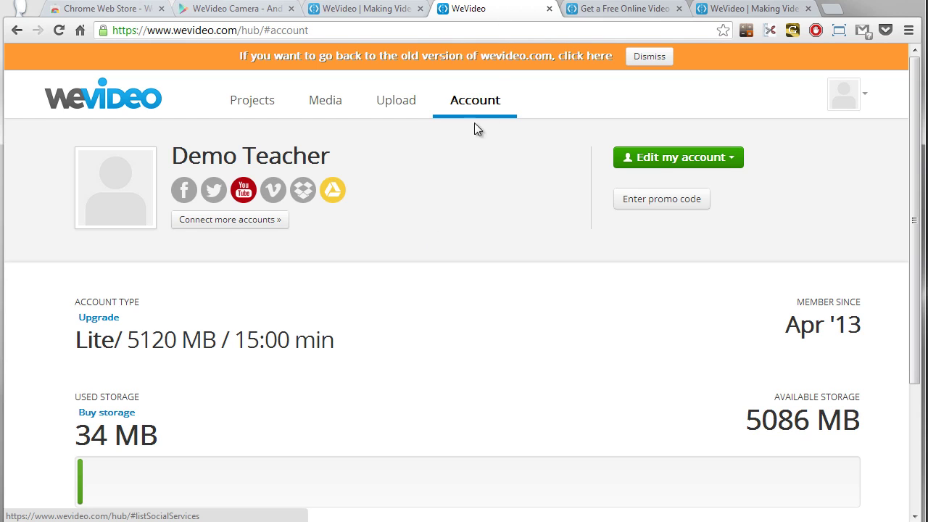
{"action": "left_click", "coordinate": [216, 229]}
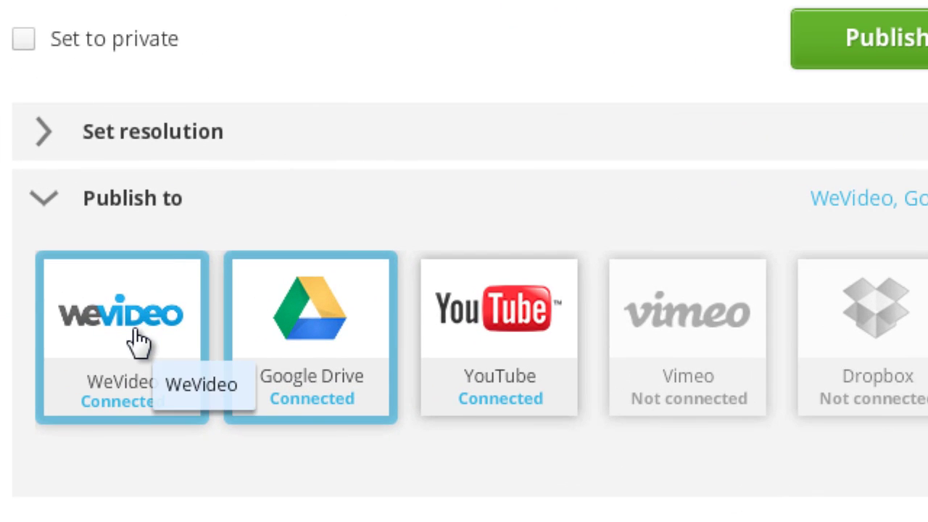
{"action": "left_click", "coordinate": [467, 354]}
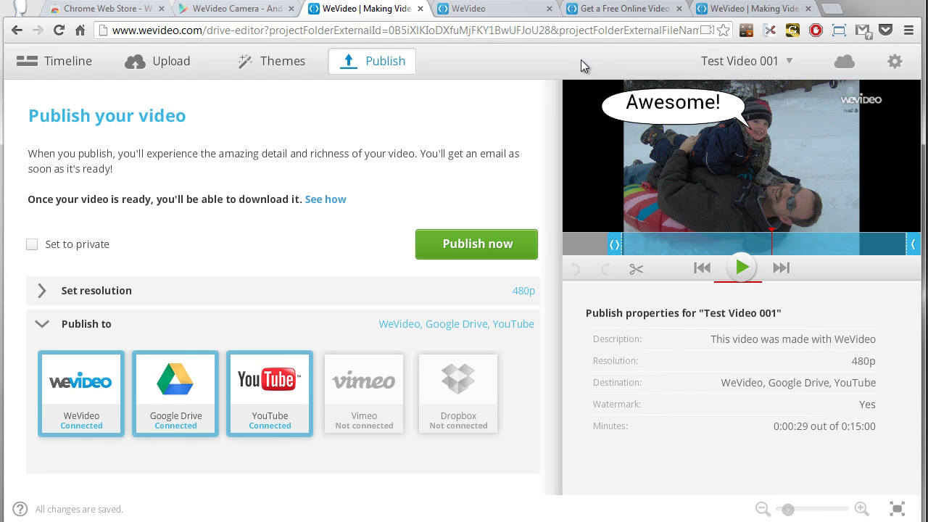
- Show the WeVideo Education pricing: Lite free at 480p, Plus $19.99/year, Ultra $29.99/year
{"action": "left_click", "coordinate": [631, 15]}
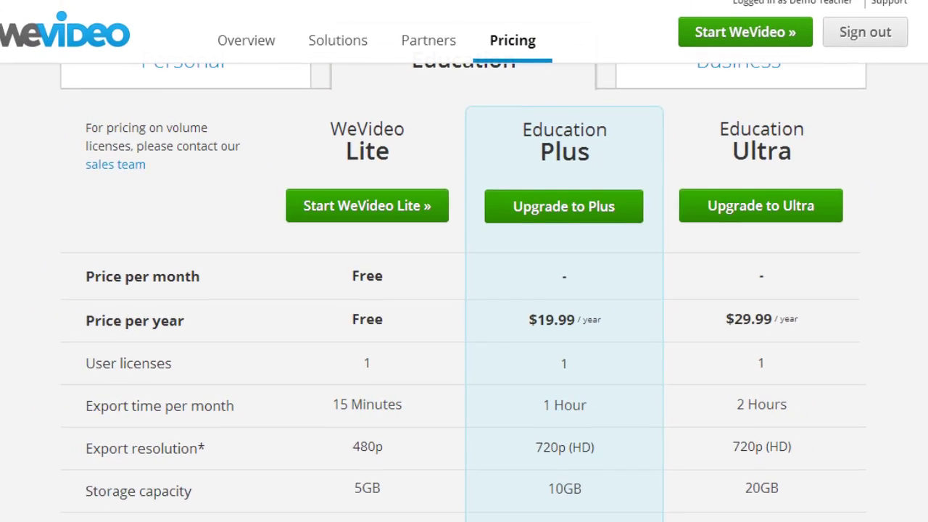
- Switch to the WeVideo for Google Drive store listing and display its first editor screenshot
{"action": "left_click", "coordinate": [131, 11]}
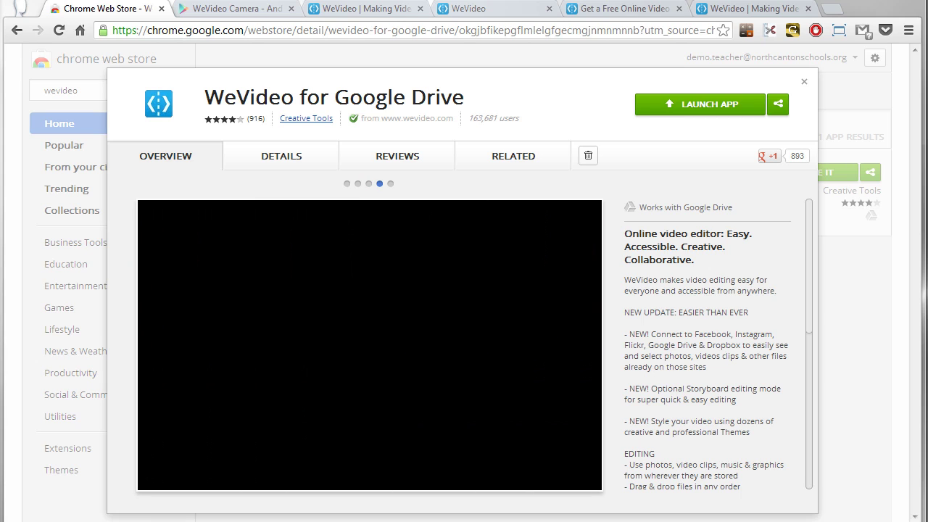
{"action": "left_click", "coordinate": [347, 183]}
{"action": "left_click", "coordinate": [347, 184]}
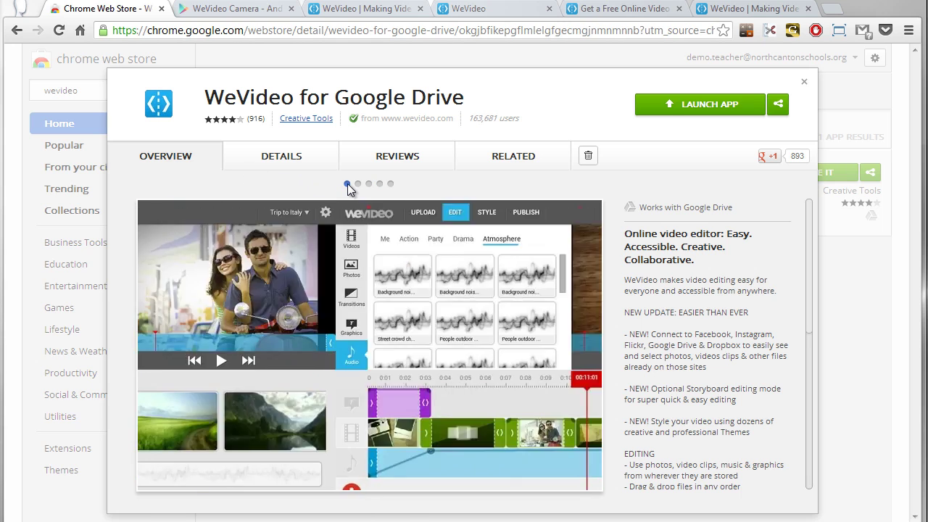